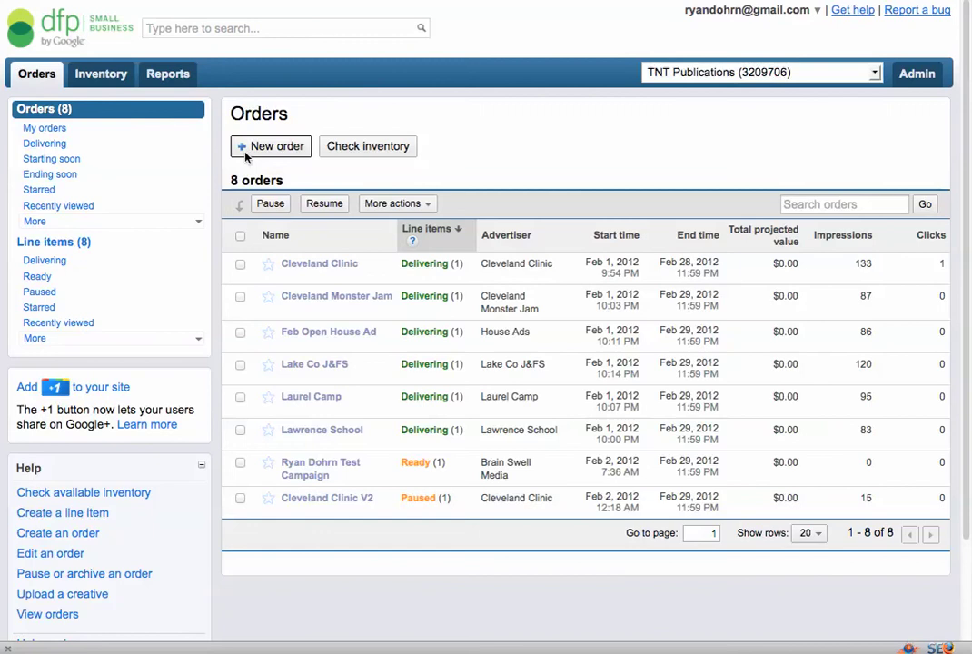
Step: Open the test campaign order and then its banner line item's details
{"action": "left_click", "coordinate": [306, 468]}
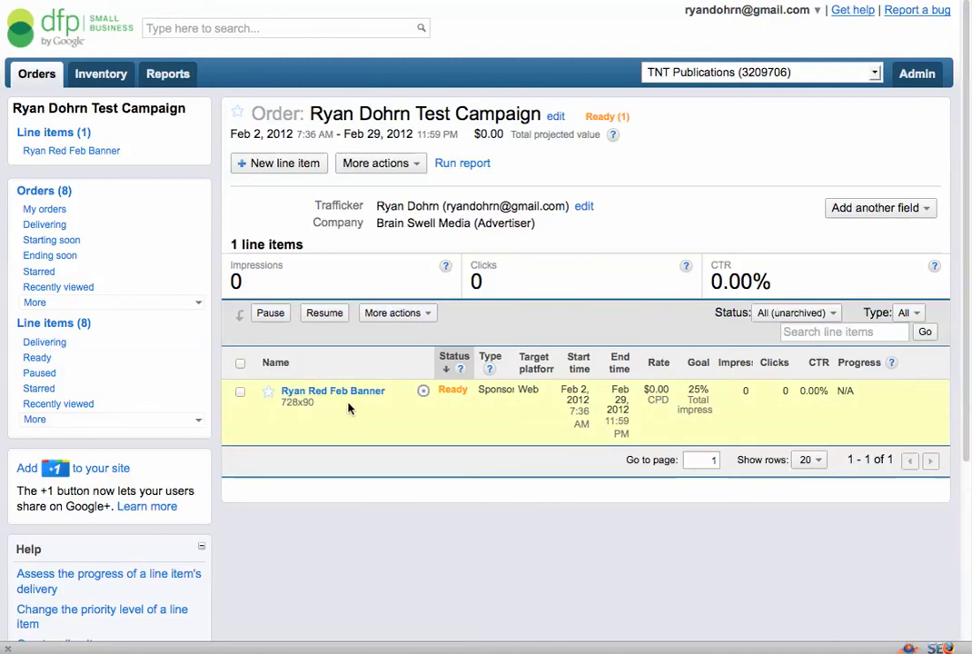
{"action": "left_click", "coordinate": [241, 393]}
{"action": "left_click", "coordinate": [240, 393]}
{"action": "left_click", "coordinate": [362, 393]}
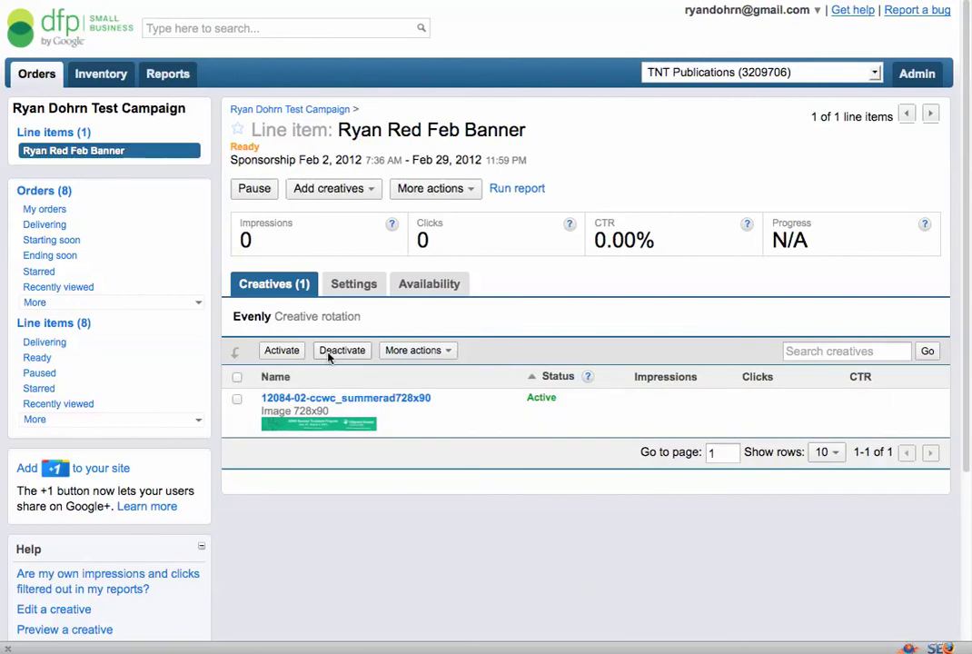
Step: Select the summer ad creative, view its More actions menu without choosing, then deselect it
{"action": "left_click", "coordinate": [237, 400]}
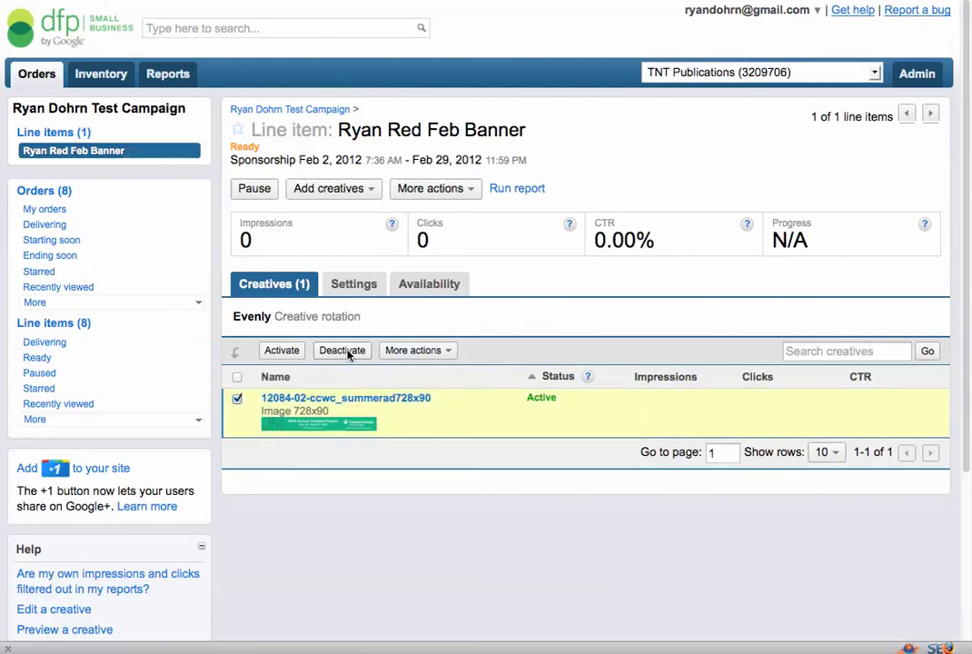
{"action": "left_click", "coordinate": [446, 352]}
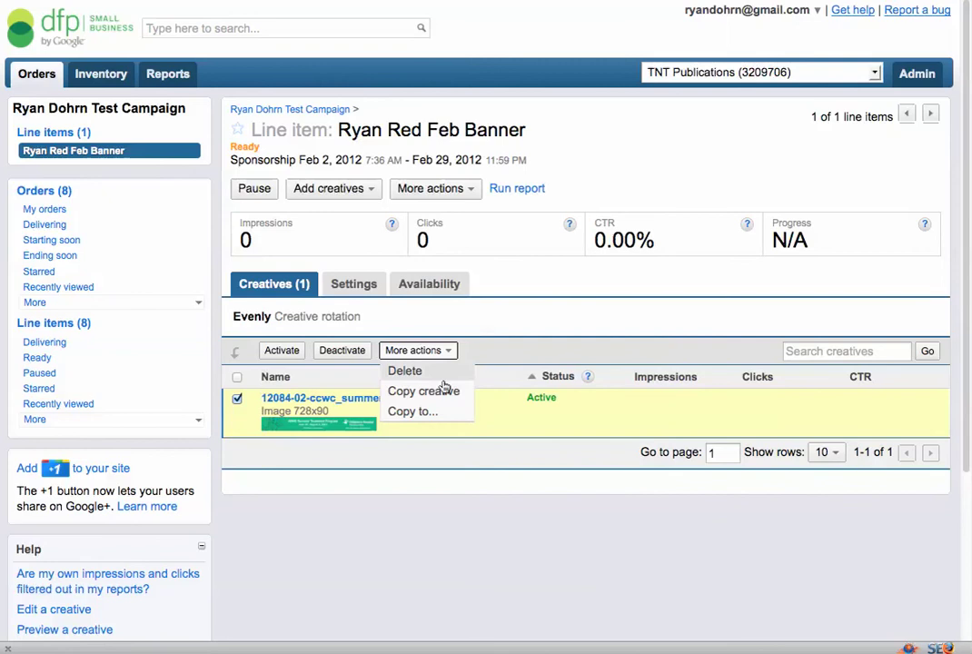
{"action": "left_click", "coordinate": [473, 356]}
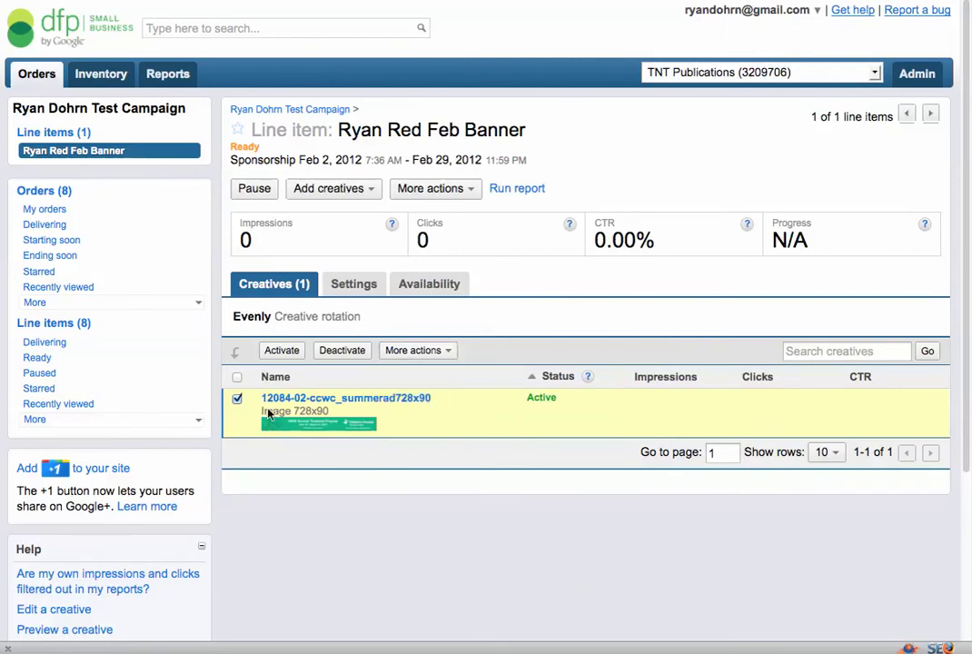
{"action": "left_click", "coordinate": [237, 400]}
Step: Save the 12084-02-ccwc_summerad728x90 creative's name and click-through URL settings, then view its preview
{"action": "left_click", "coordinate": [369, 401]}
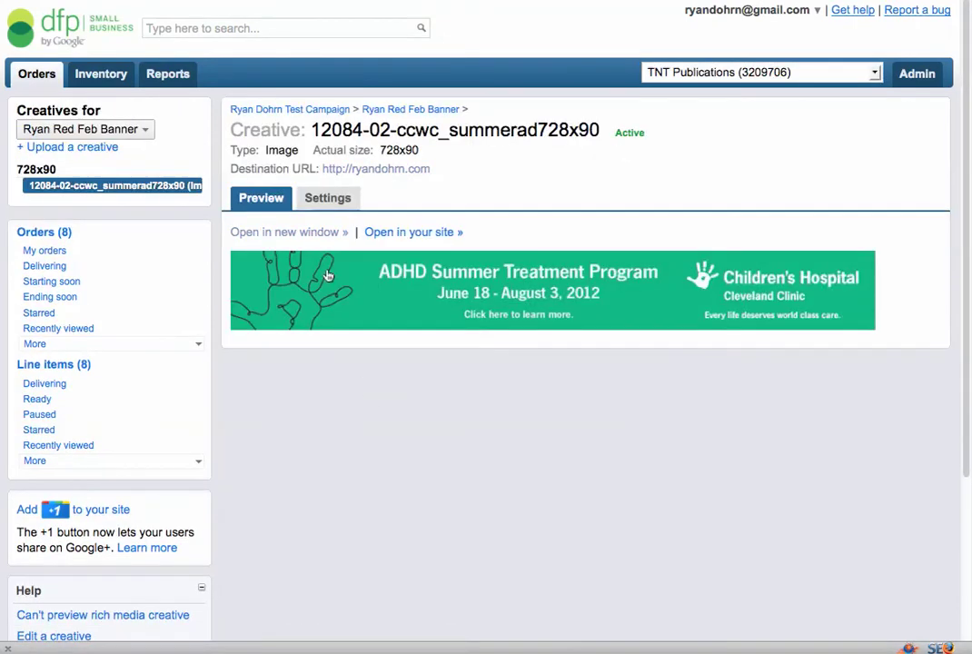
{"action": "left_click", "coordinate": [345, 199]}
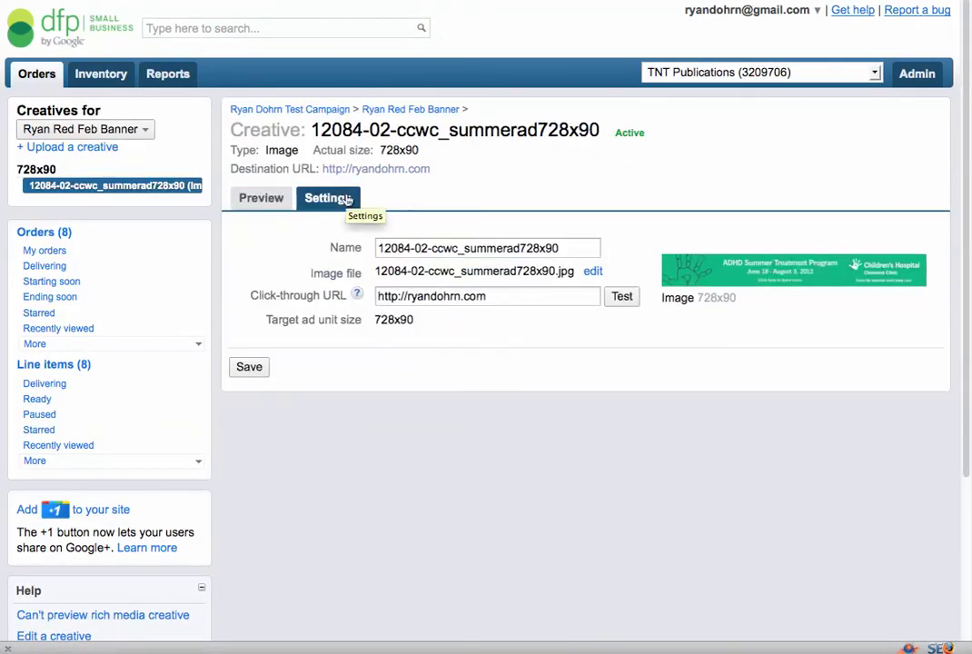
{"action": "left_click", "coordinate": [573, 249]}
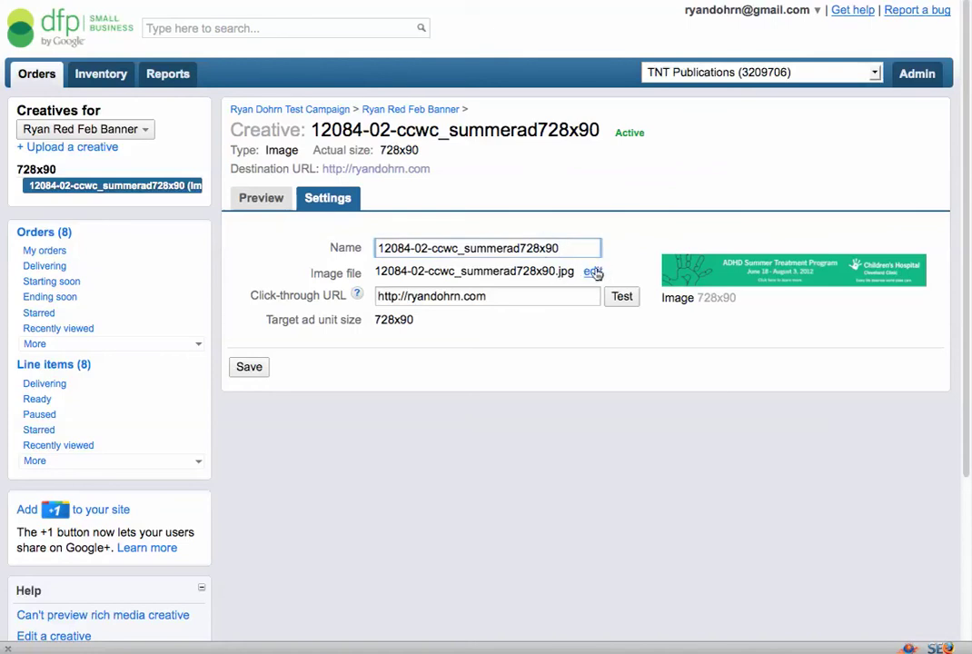
{"action": "left_click", "coordinate": [572, 296]}
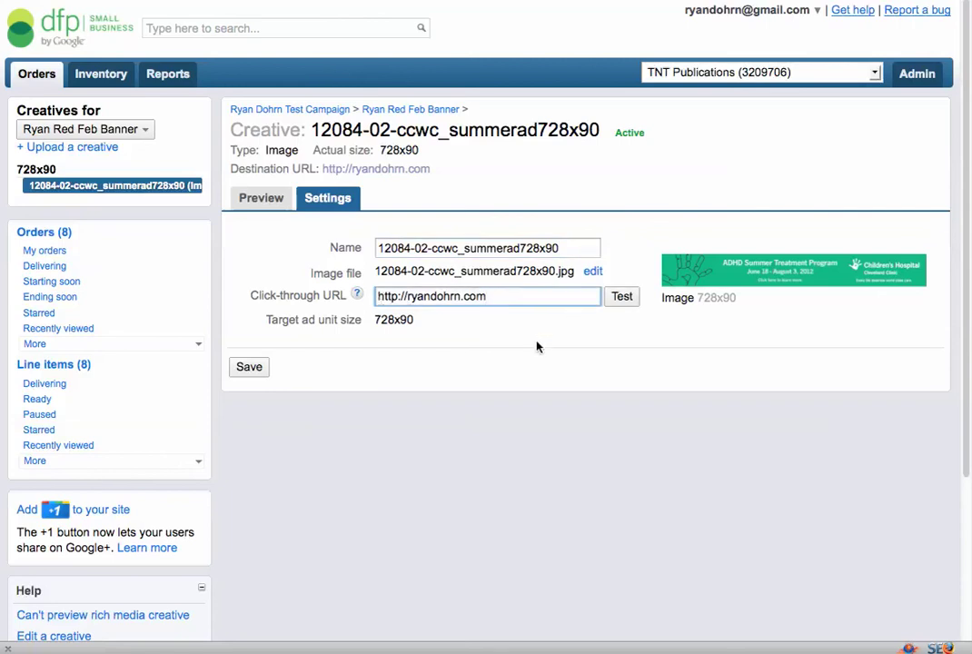
{"action": "left_click", "coordinate": [260, 369]}
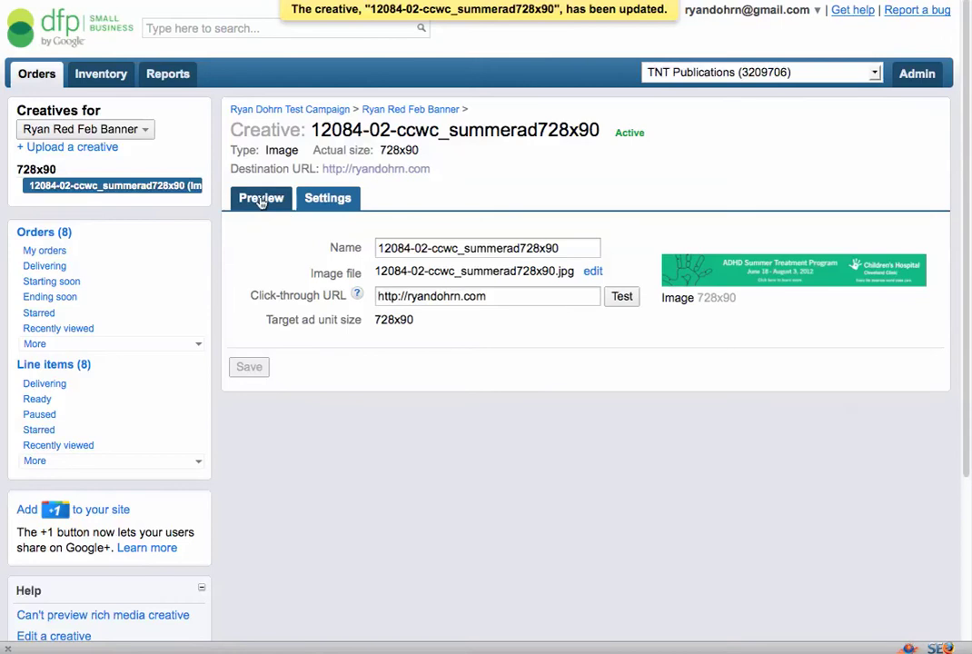
{"action": "left_click", "coordinate": [261, 198]}
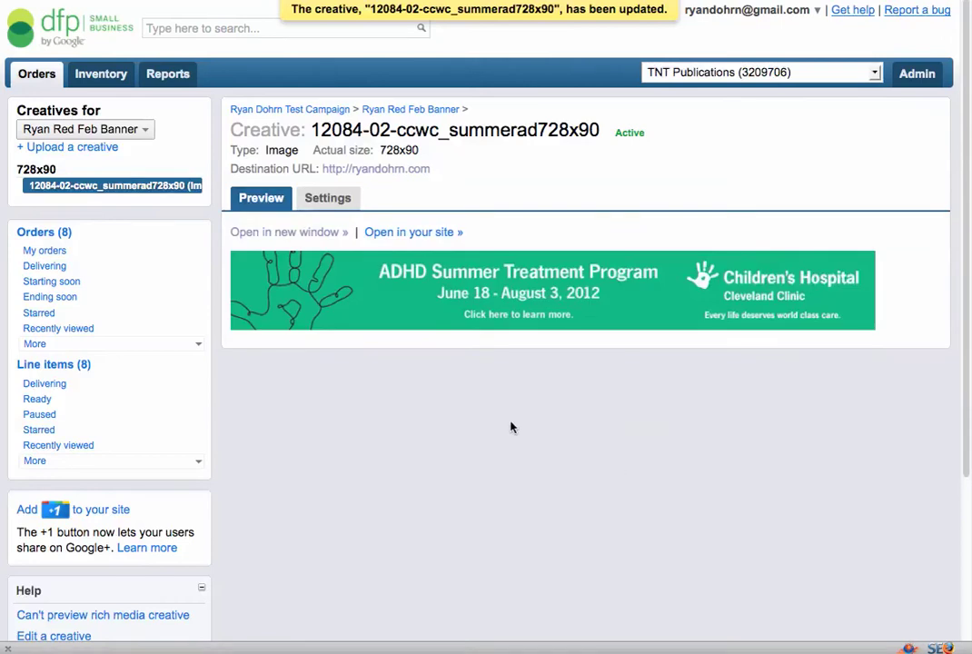
Step: Navigate from the banner line item back to the Orders list
{"action": "left_click", "coordinate": [88, 129]}
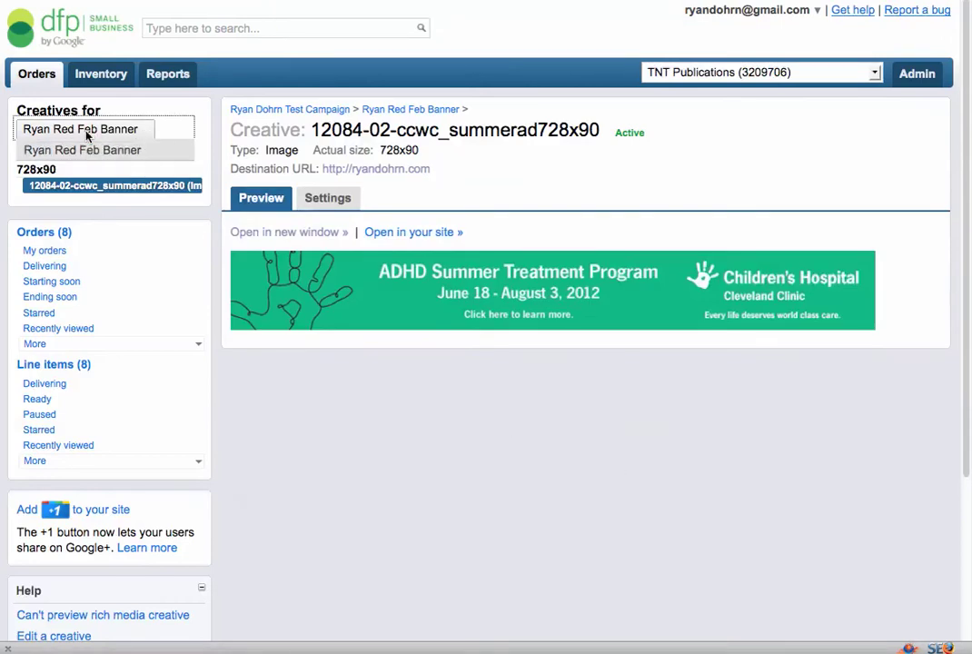
{"action": "left_click", "coordinate": [80, 150]}
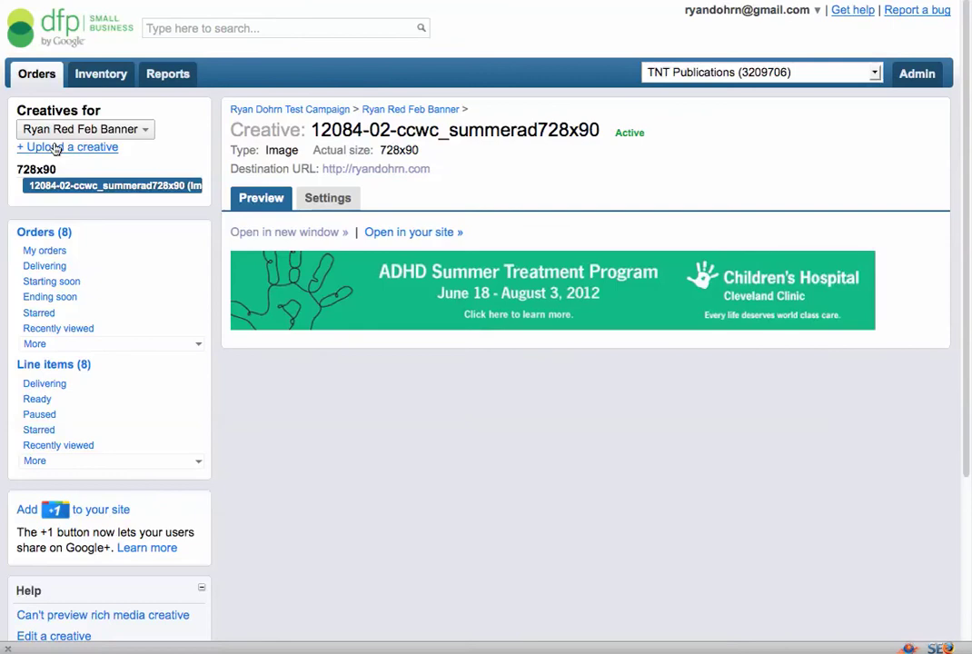
{"action": "left_click", "coordinate": [43, 76]}
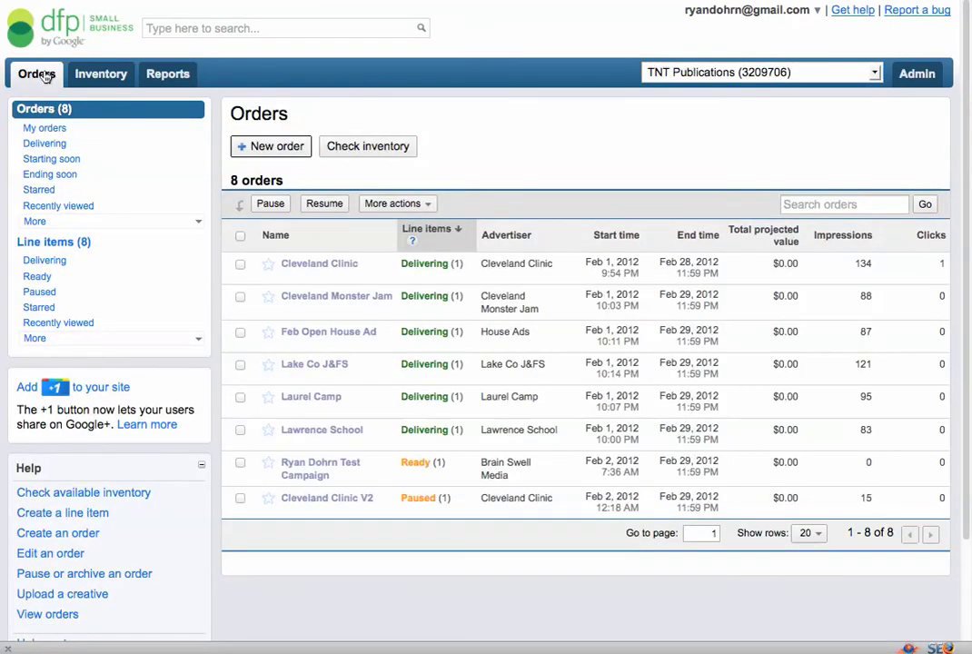
Step: Reopen the test campaign order, then return to the list of all 8 orders
{"action": "left_click", "coordinate": [312, 468]}
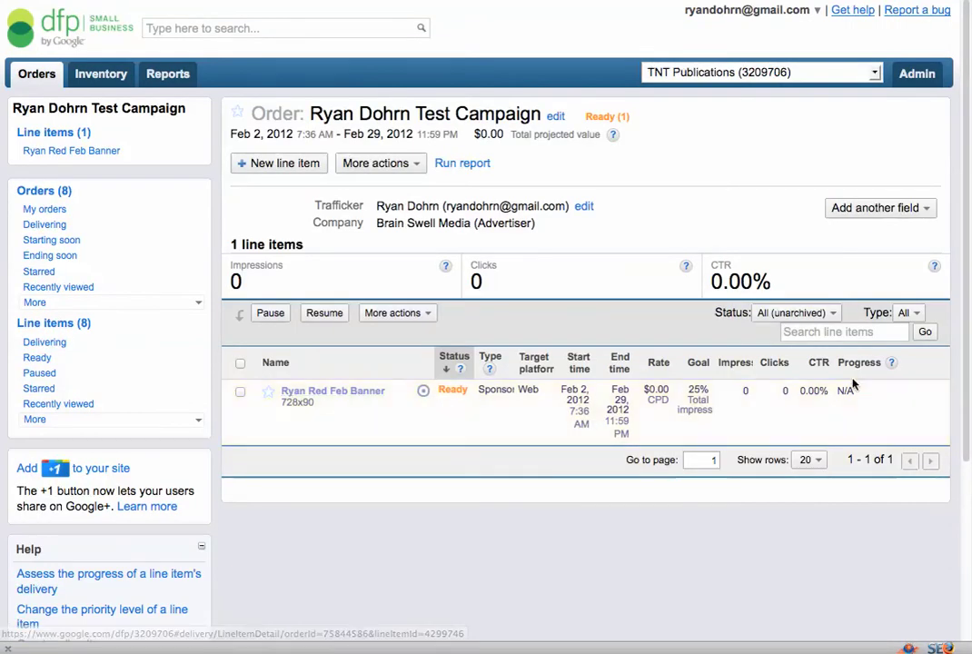
{"action": "left_click", "coordinate": [33, 75]}
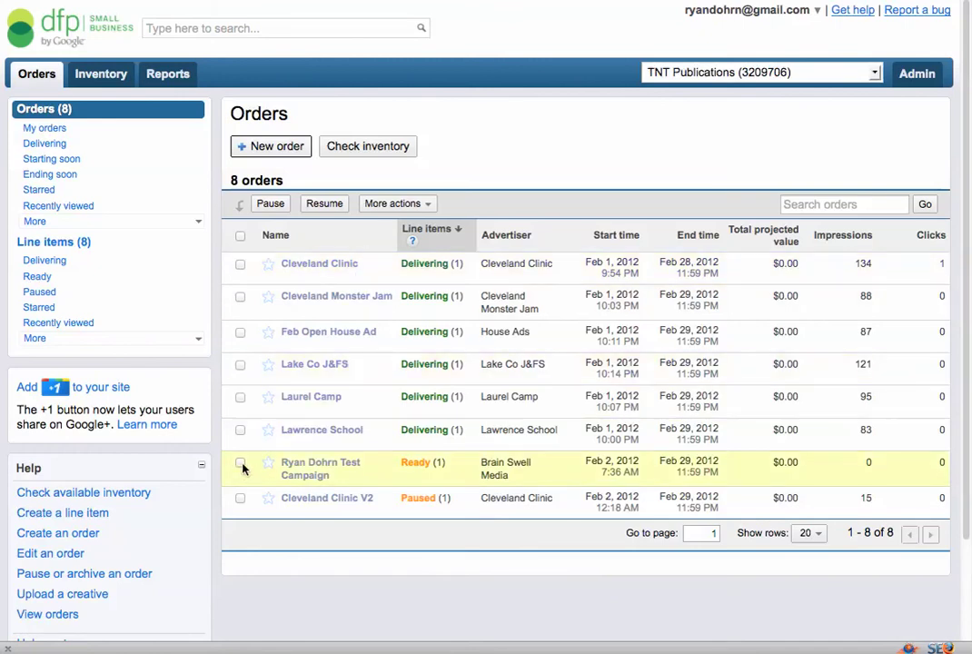
{"action": "left_click", "coordinate": [240, 499]}
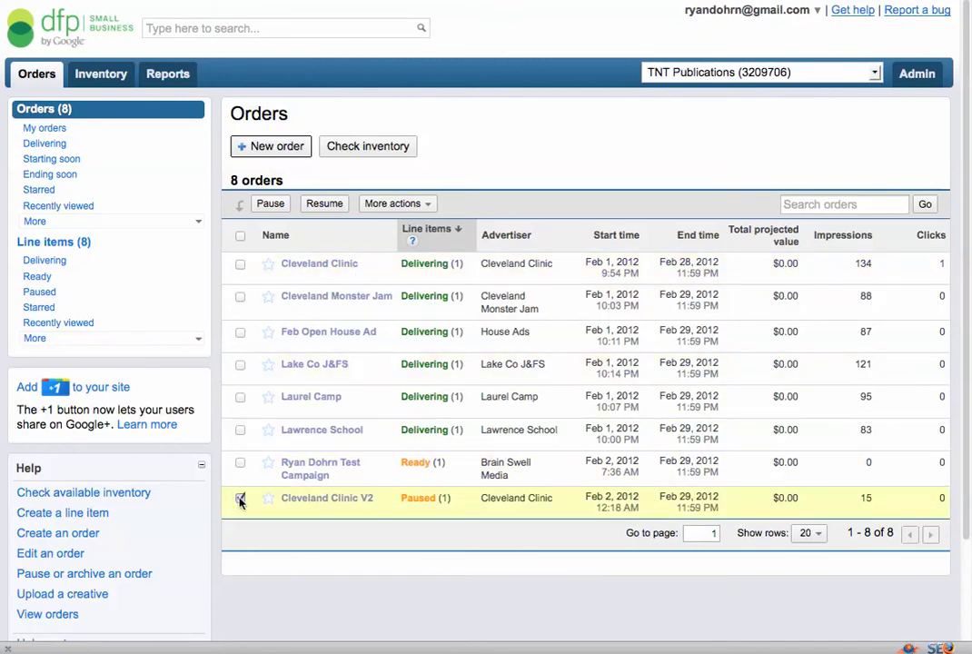
{"action": "left_click", "coordinate": [428, 205]}
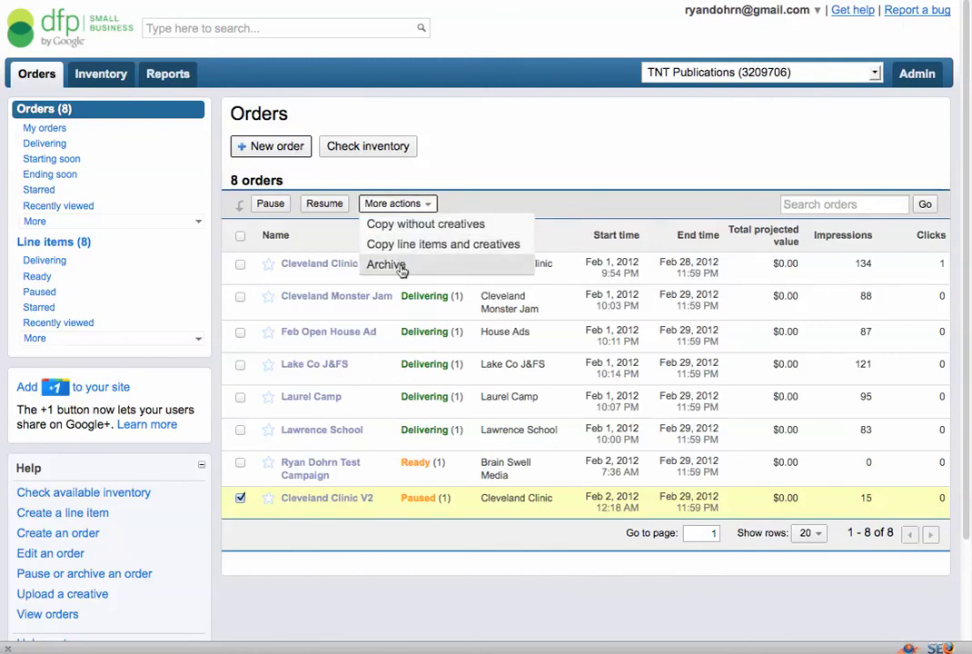
{"action": "left_click", "coordinate": [460, 206]}
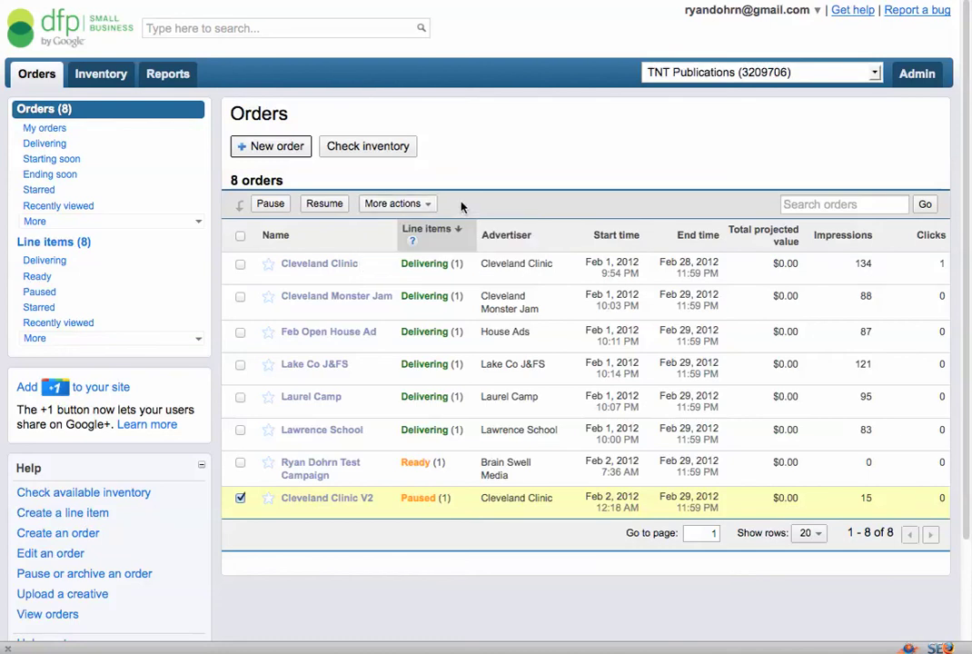
{"action": "left_click", "coordinate": [271, 205]}
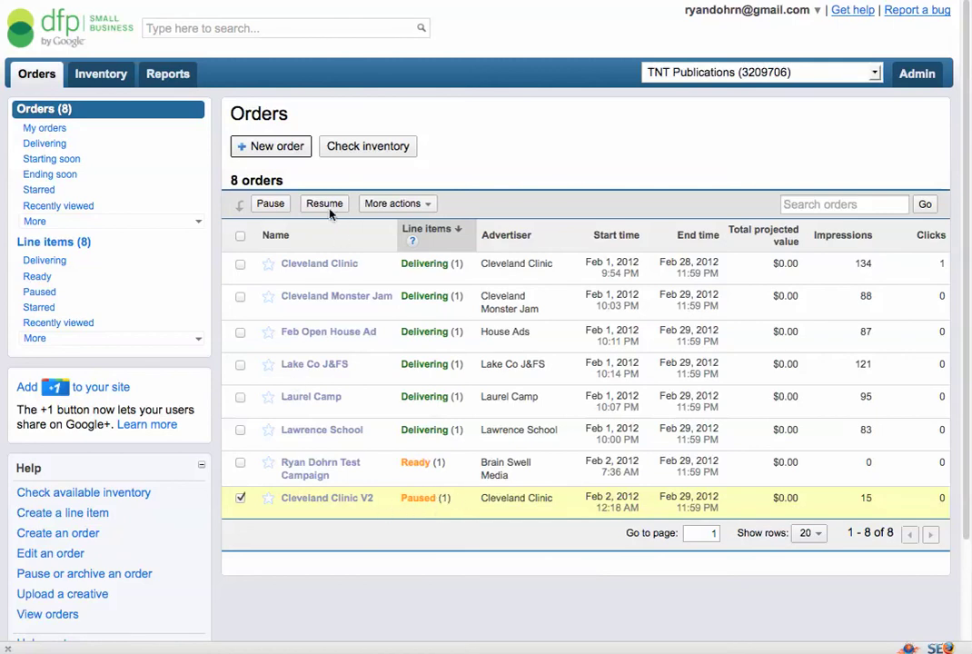
{"action": "left_click", "coordinate": [240, 462]}
{"action": "left_click", "coordinate": [240, 463]}
{"action": "left_click", "coordinate": [240, 430]}
{"action": "left_click", "coordinate": [240, 498]}
{"action": "left_click", "coordinate": [239, 433]}
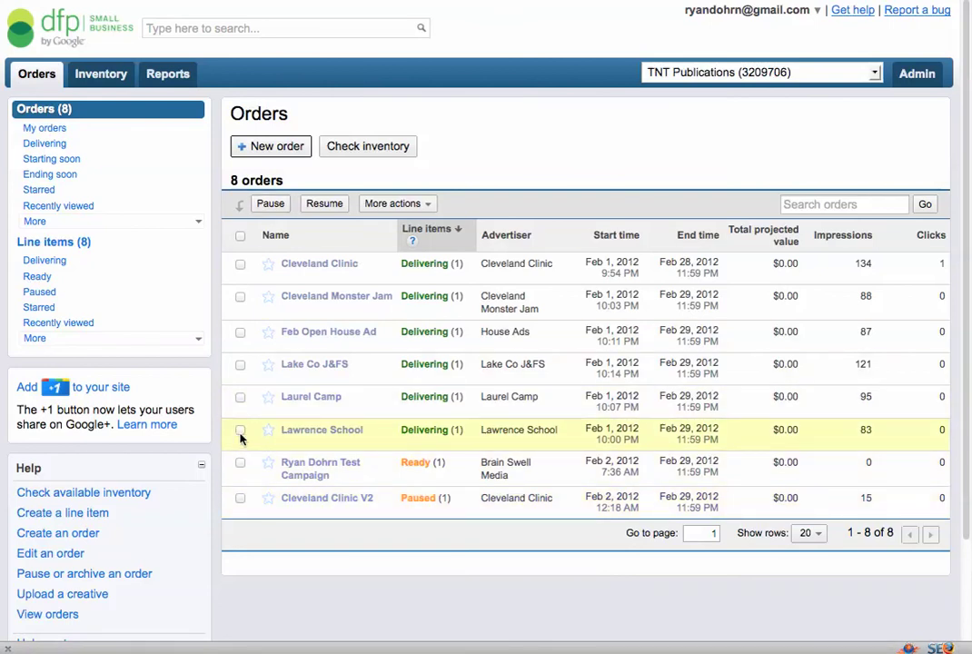
{"action": "left_click", "coordinate": [240, 432]}
{"action": "left_click", "coordinate": [397, 203]}
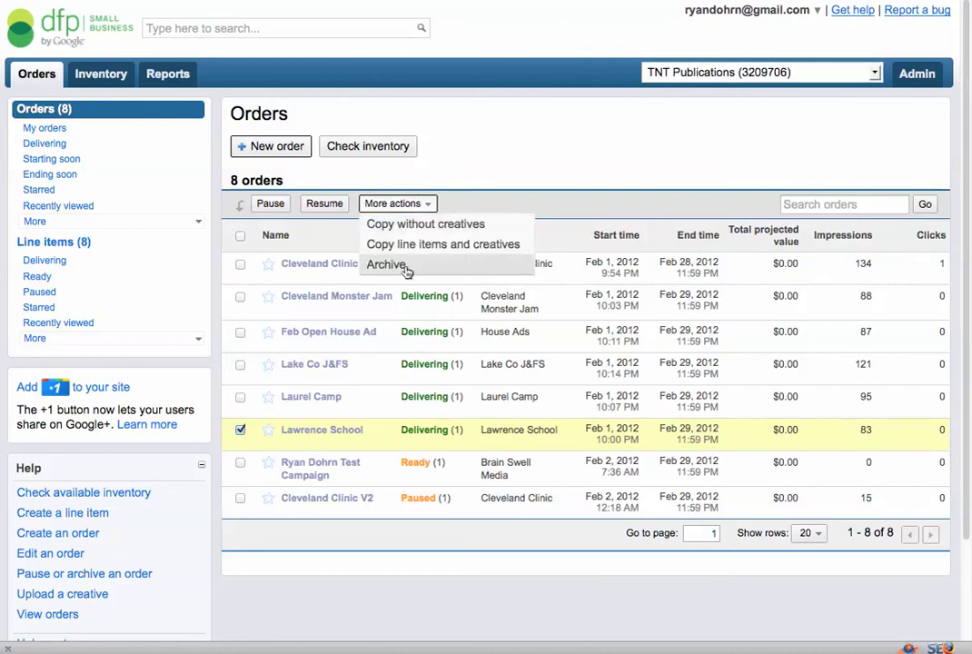
{"action": "left_click", "coordinate": [449, 207]}
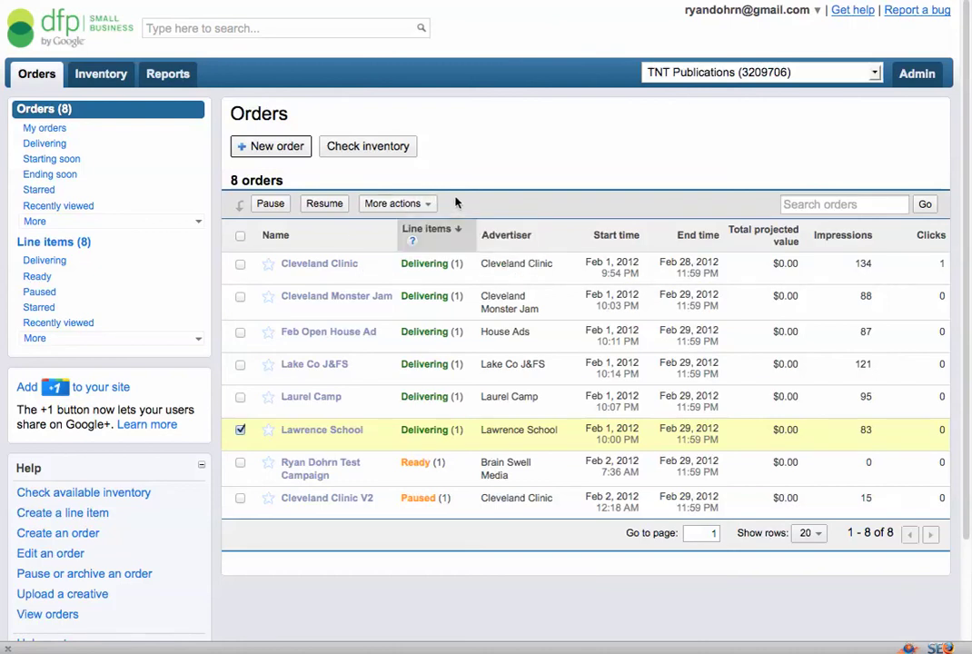
{"action": "left_click", "coordinate": [240, 432]}
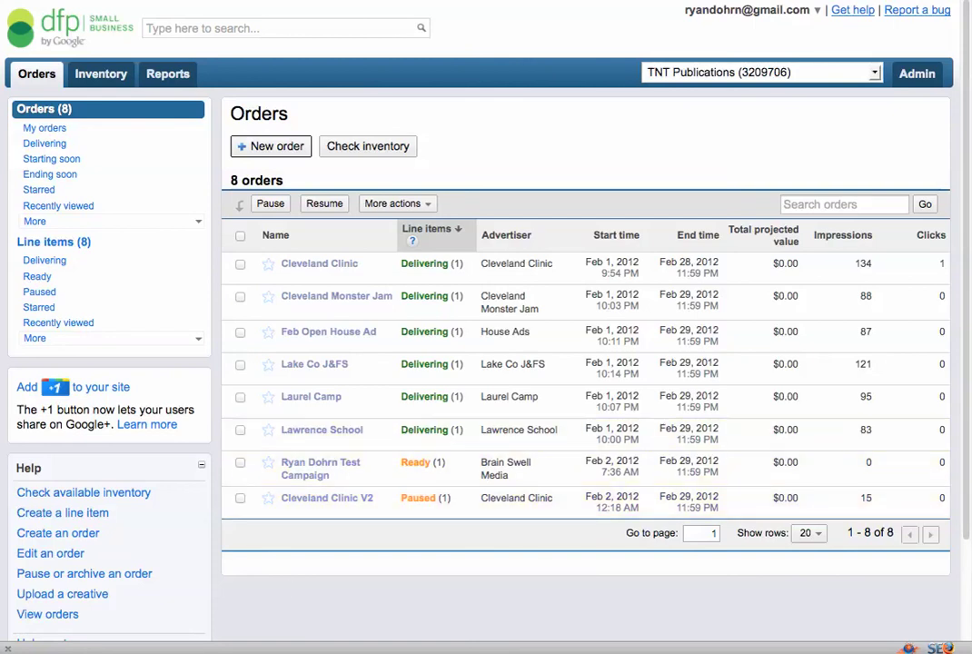
Step: From My orders, open the test campaign's banner line item and add a new 728x90 creative
{"action": "key", "text": "Down"}
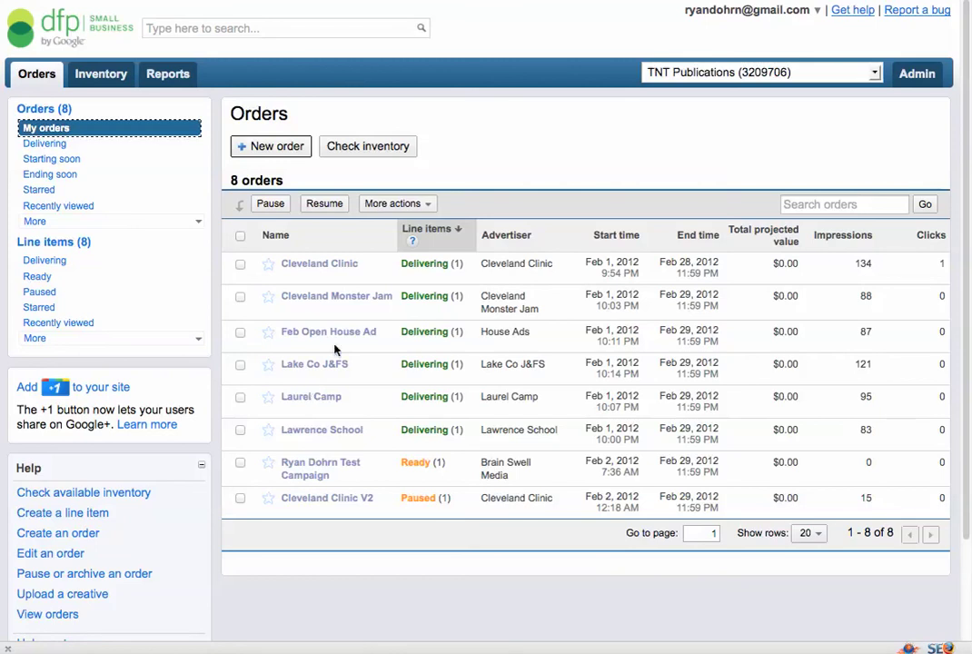
{"action": "left_click", "coordinate": [307, 475]}
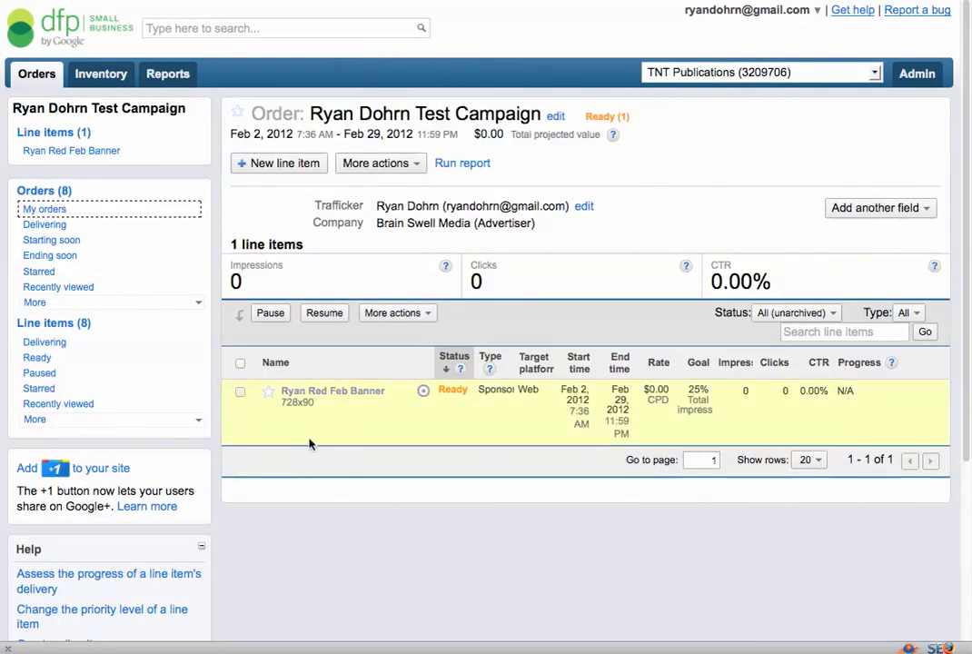
{"action": "left_click", "coordinate": [338, 392]}
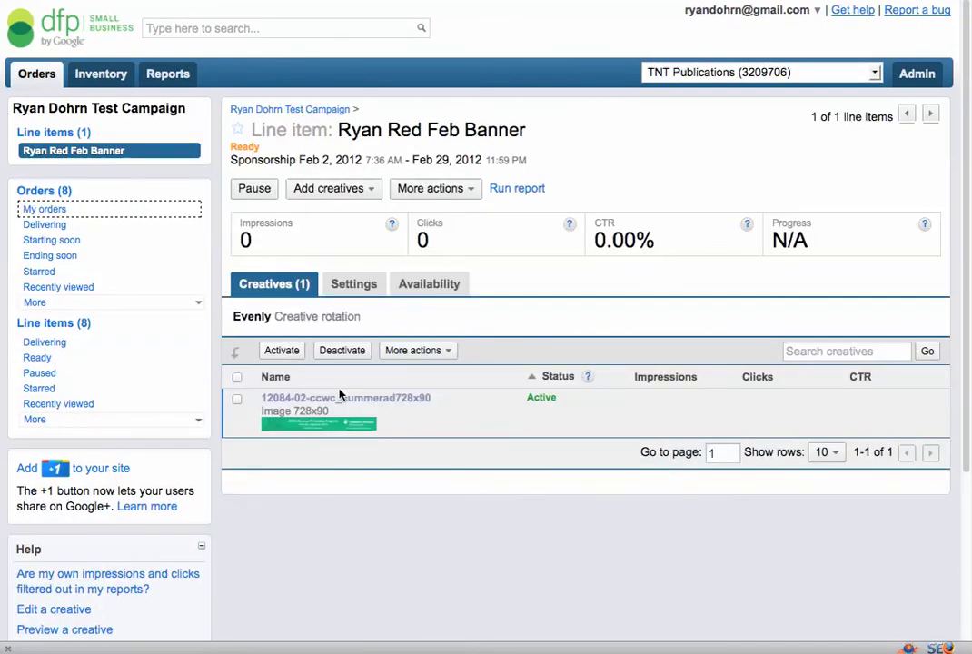
{"action": "left_click", "coordinate": [354, 285]}
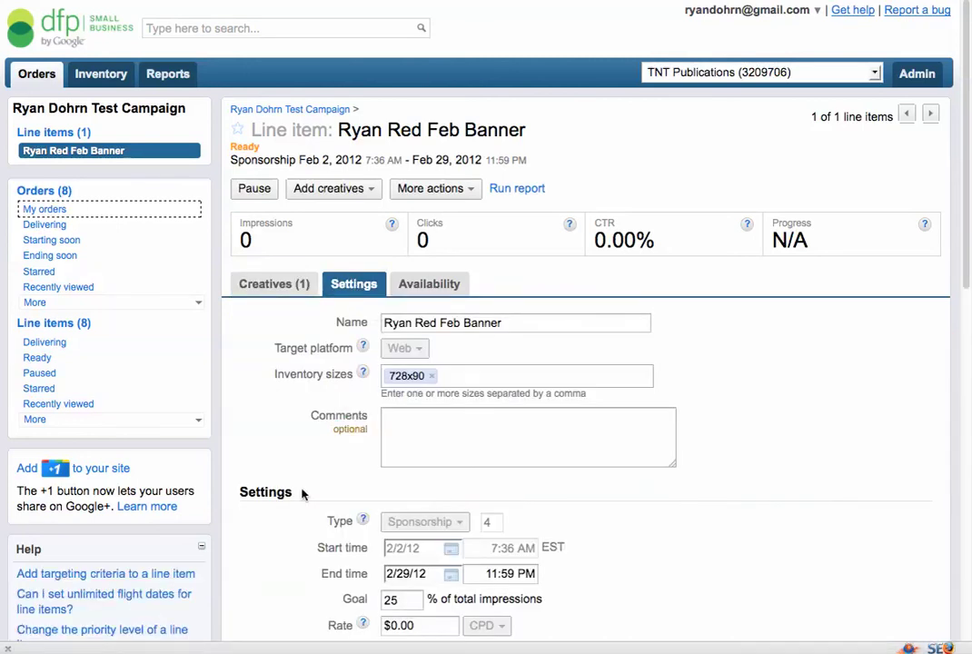
{"action": "left_click", "coordinate": [368, 191]}
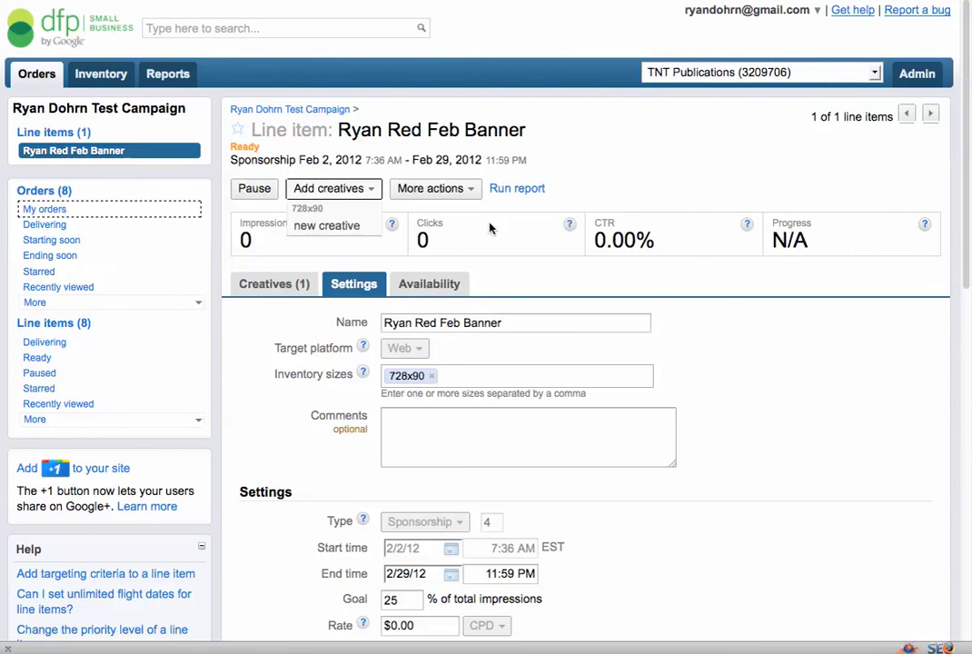
{"action": "left_click", "coordinate": [348, 226]}
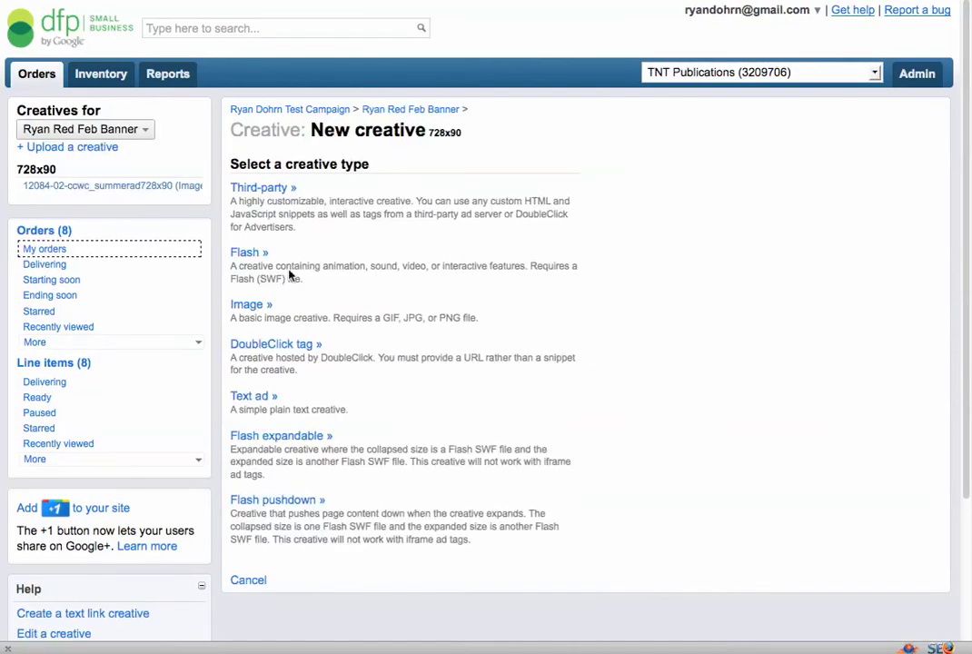
Step: Choose Image as the creative type for the new 728x90 creative
{"action": "left_click", "coordinate": [249, 307]}
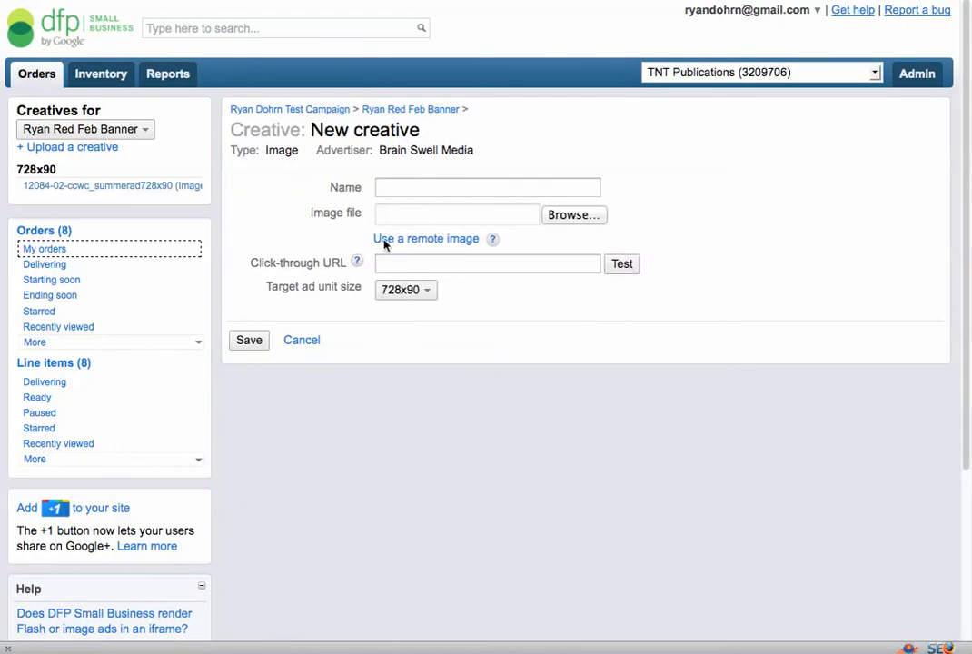